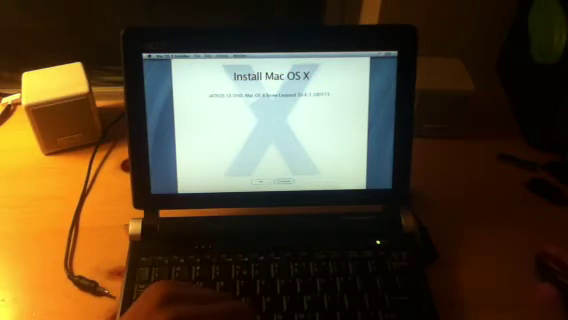
click(225, 57)
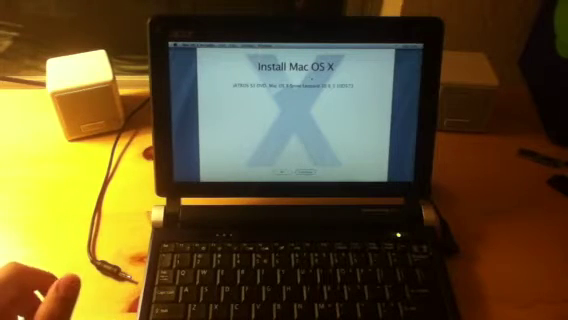
click(255, 44)
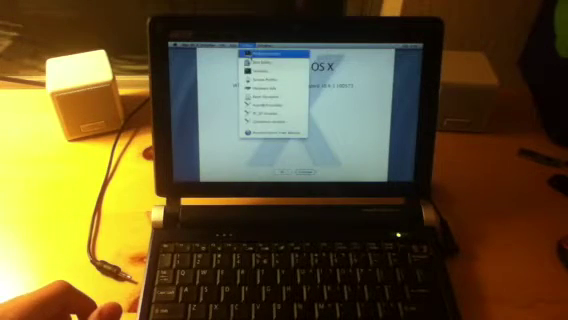
click(268, 52)
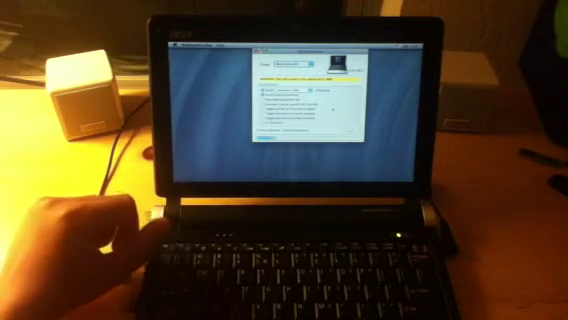
key(Return)
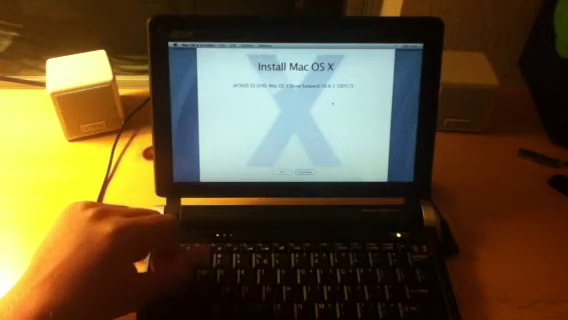
- Relaunch NetbookInstaller from the installer's Utilities menu
click(195, 45)
click(215, 95)
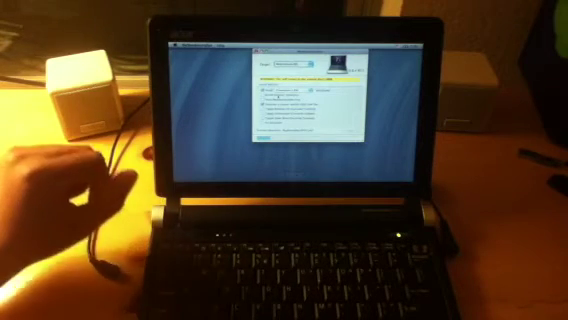
- Install the netbook patches onto the target drive, then quit NetbookInstaller
click(340, 135)
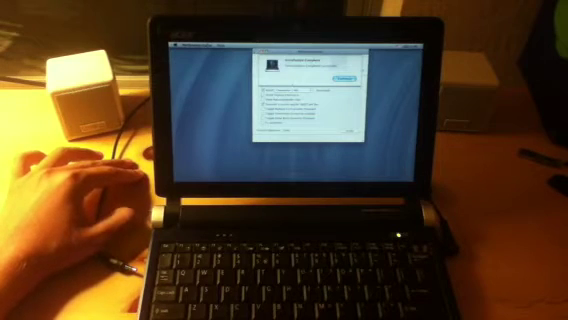
key(Return)
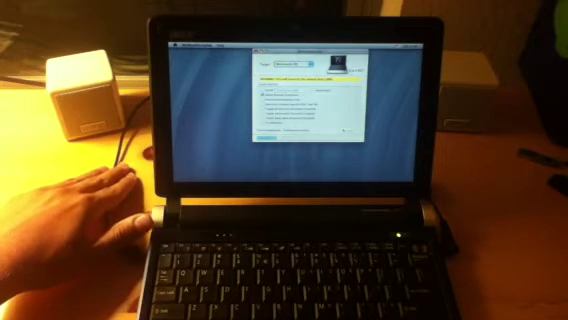
key(Return)
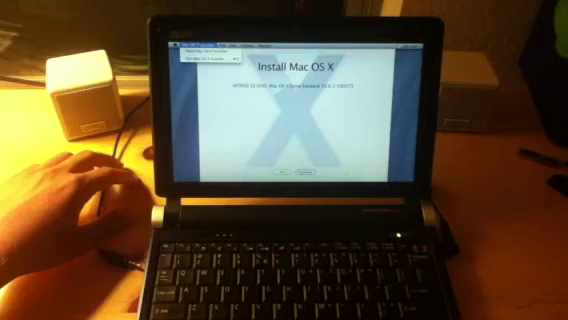
- Request a restart of the netbook from the Installer menu
click(205, 58)
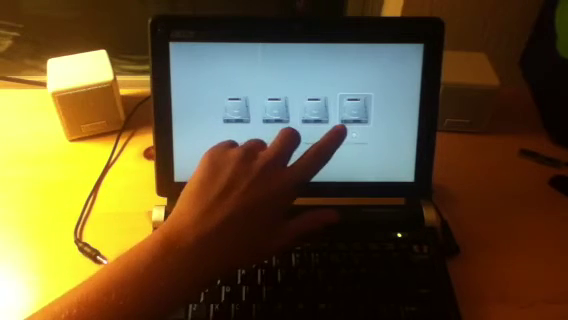
- Select the third drive, Macintosh HD, in the boot menu
key(Left)
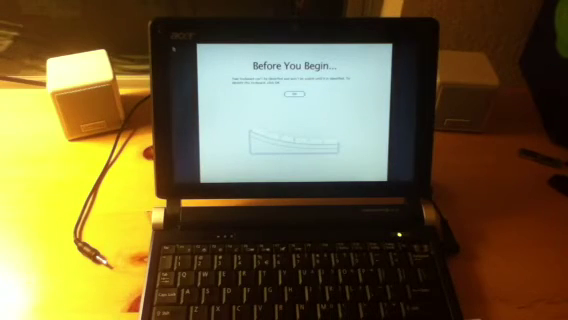
- Identify the keyboard by pressing the slash key, then accept the keyboard type
click(293, 93)
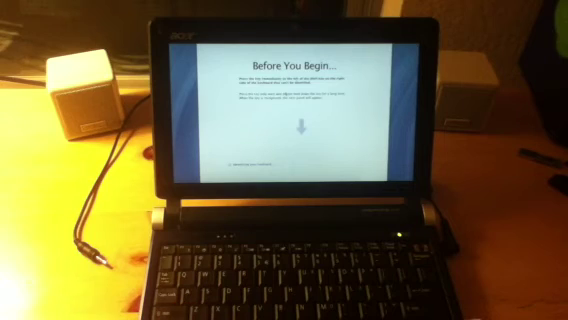
key(slash)
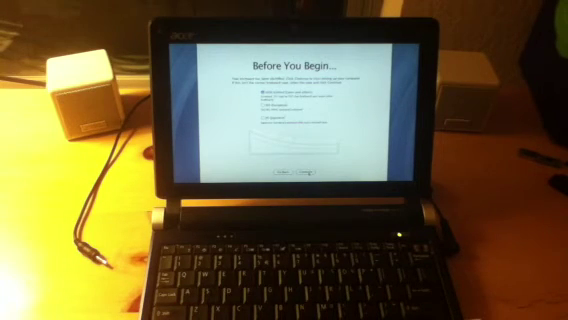
key(Return)
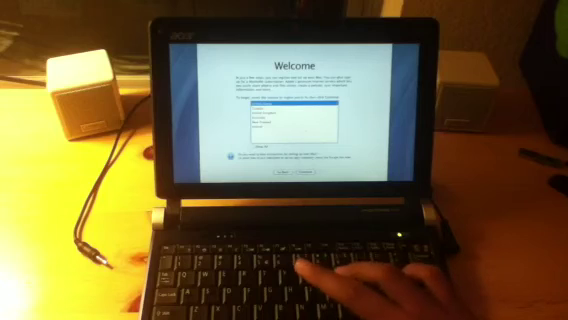